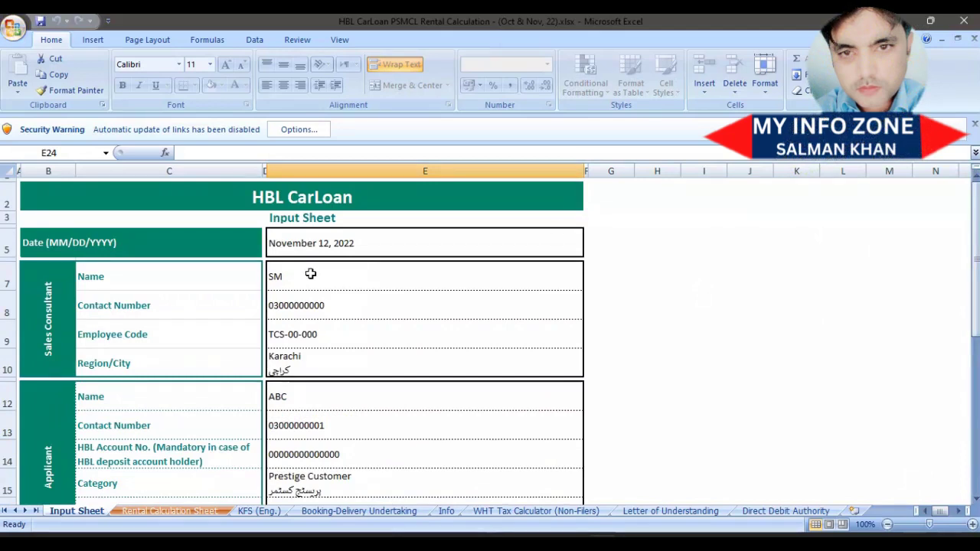
On the Input Sheet, select the applicant's HBL account number cell.
click(531, 444)
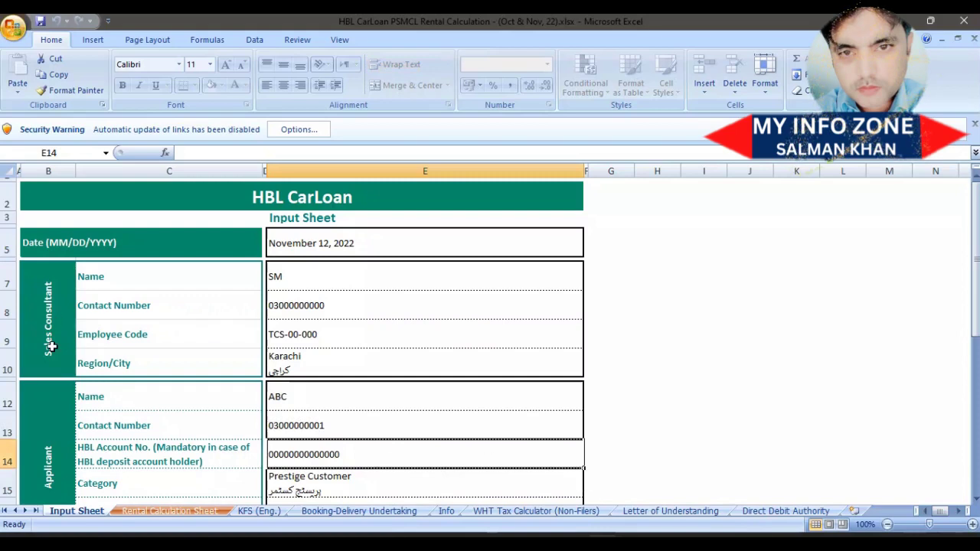
Enter the sales consultant's full name in place of SM in E7.
click(297, 284)
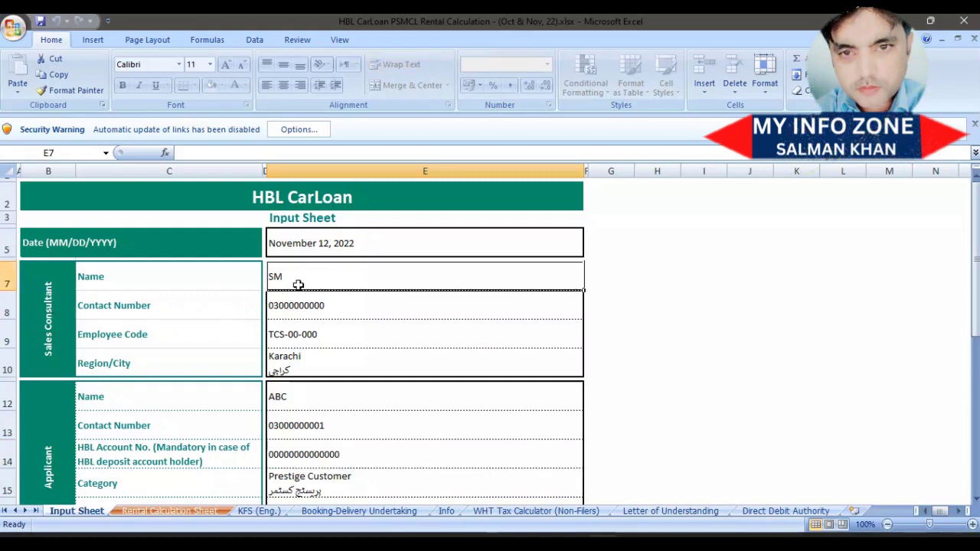
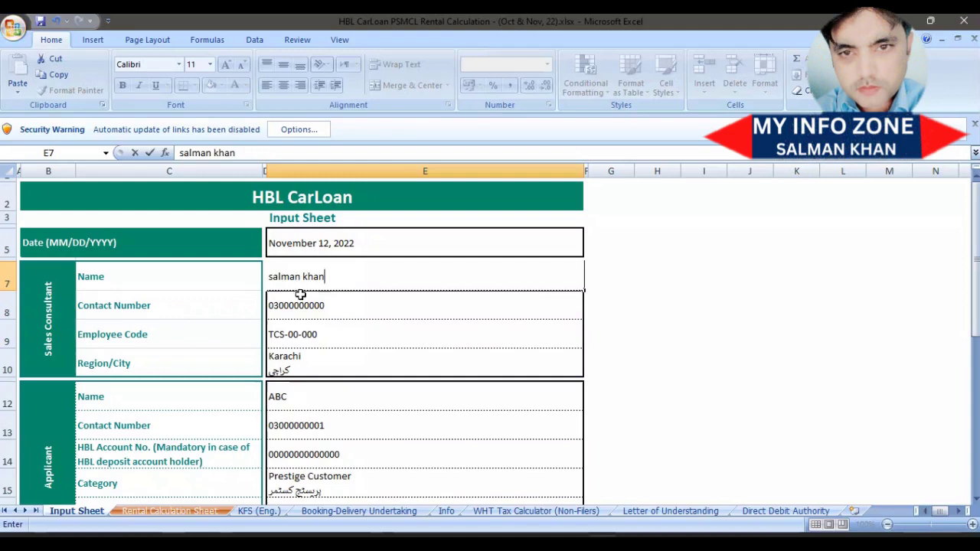
click(304, 307)
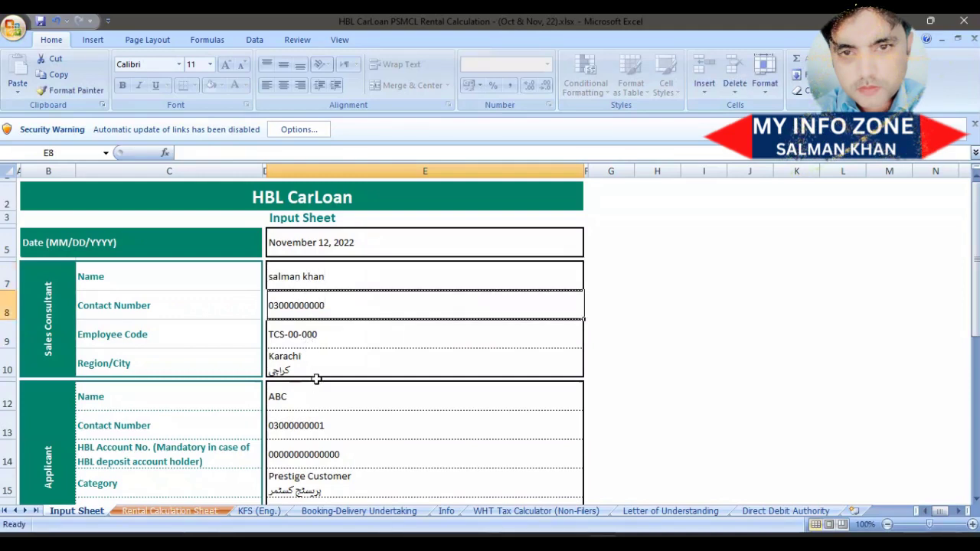
Replace the placeholder ABC in E12 with the applicant's full name.
drag(976, 221, 977, 300)
click(312, 311)
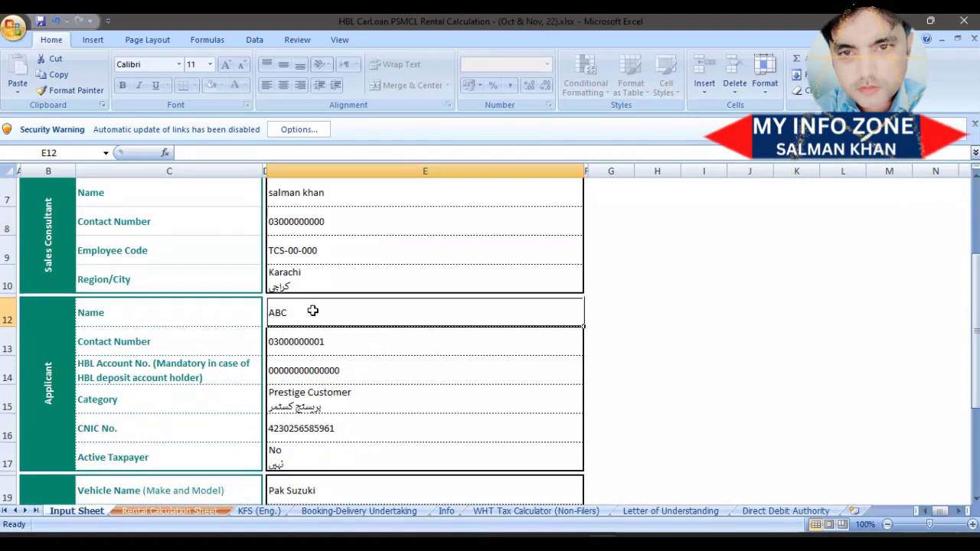
key(BackSpace)
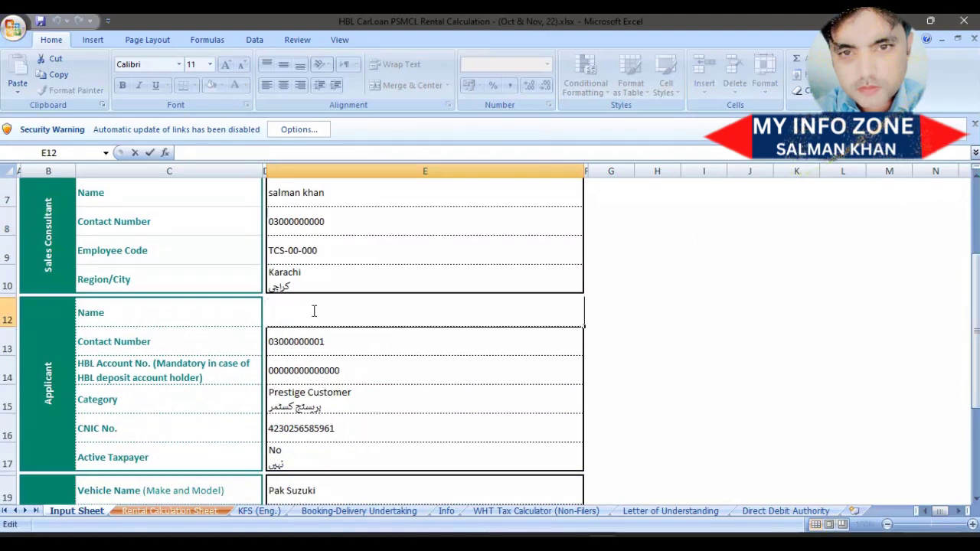
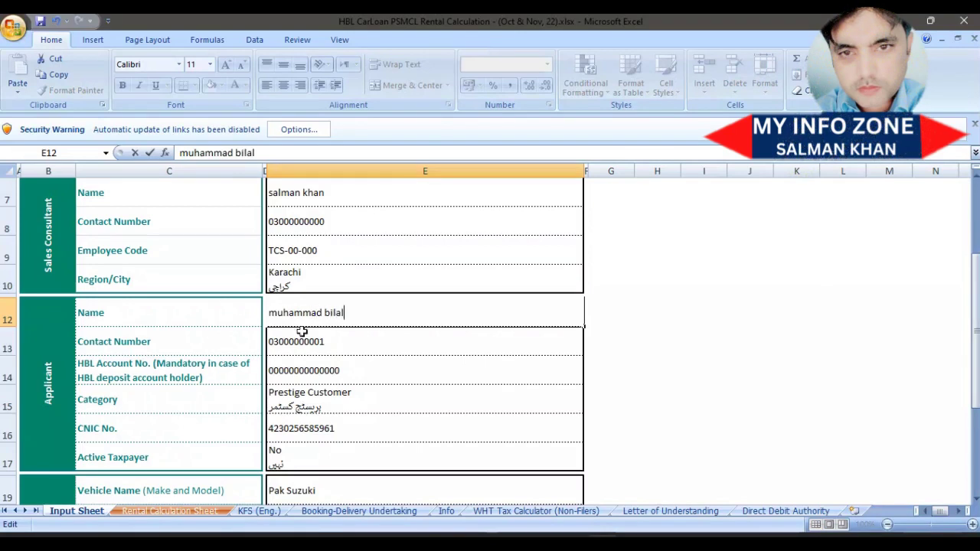
click(299, 343)
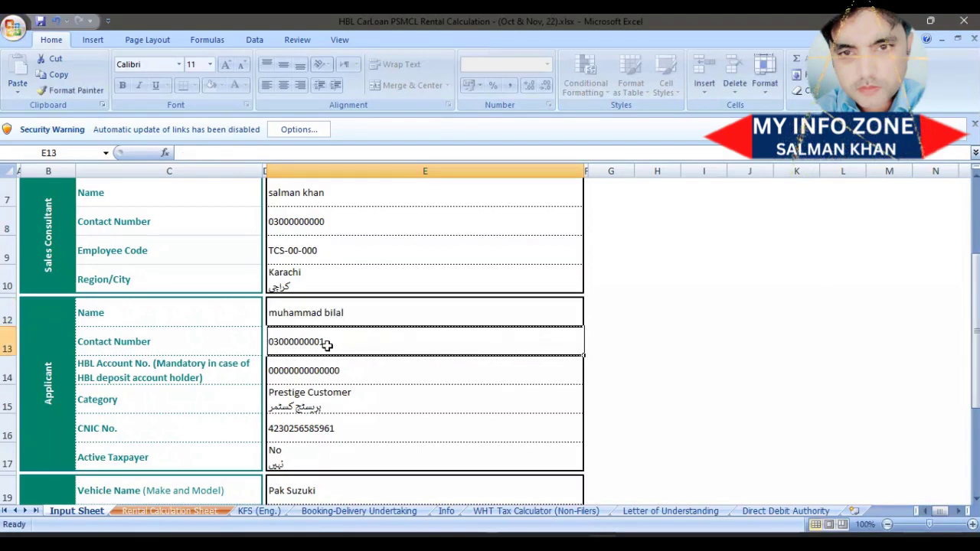
click(326, 375)
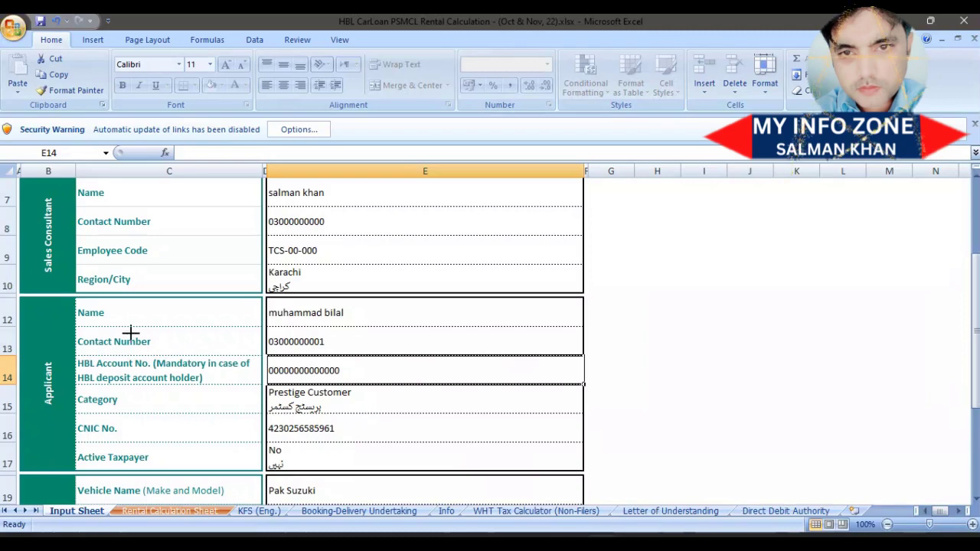
drag(70, 334, 163, 353)
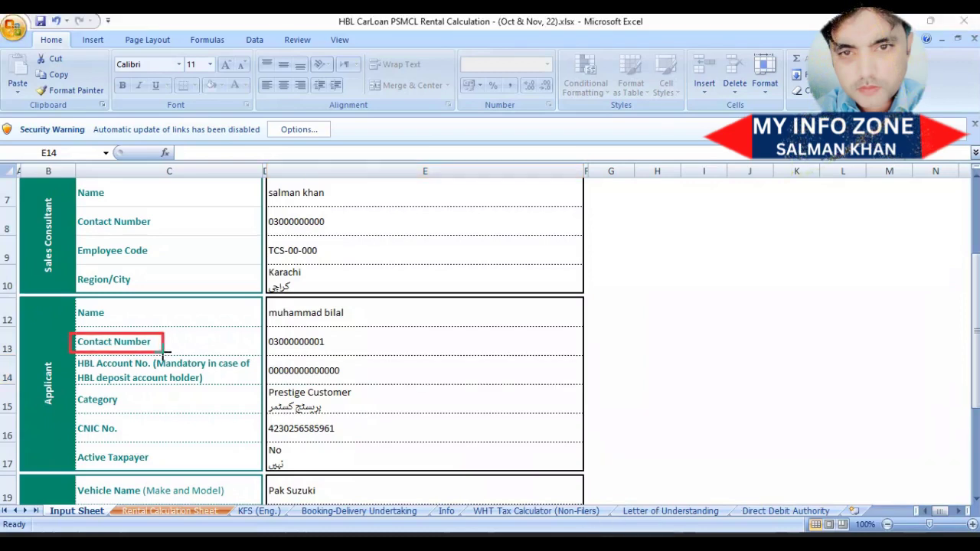
mouse_move(75, 361)
mouse_down()
mouse_move(217, 403)
mouse_move(225, 389)
mouse_up()
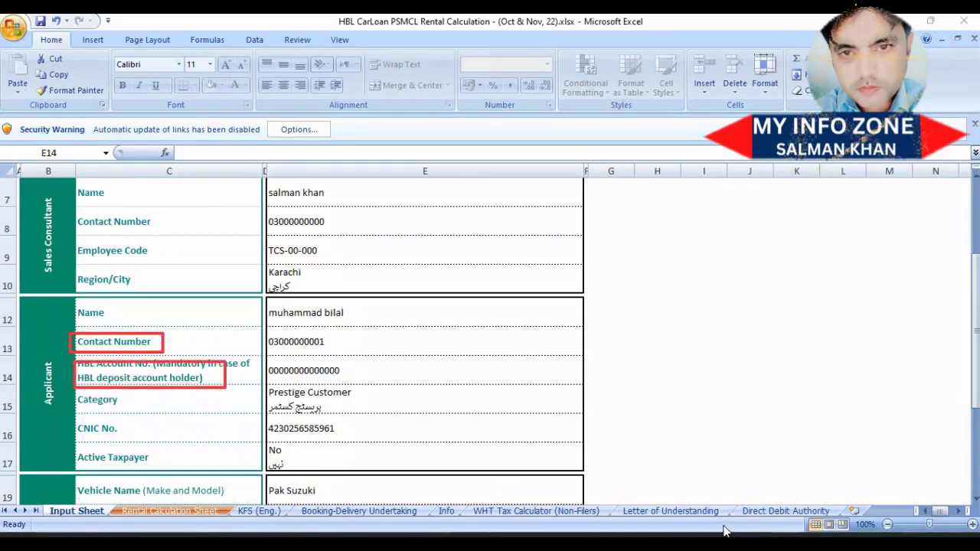
key(ctrl+z)
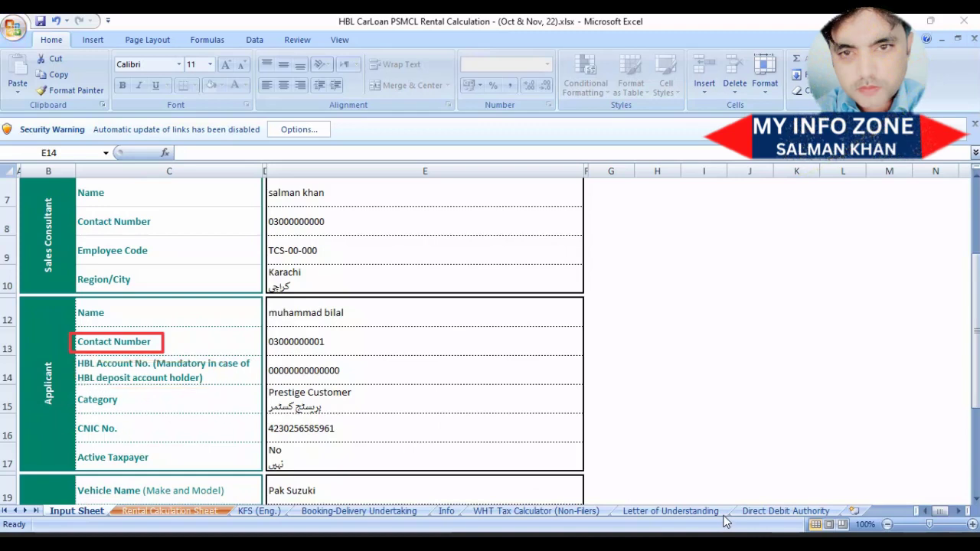
key(ctrl+z)
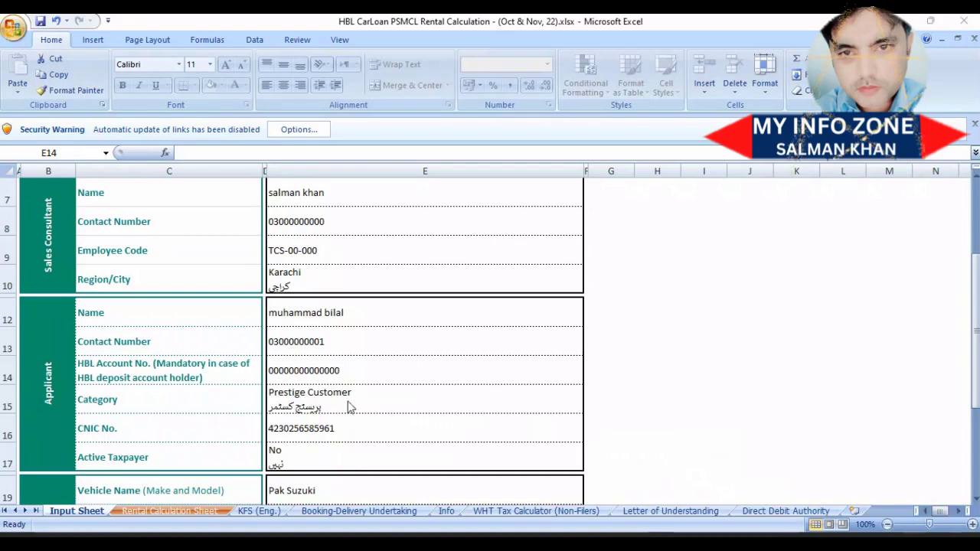
key(ctrl+c)
Restore the applicant Category in E15 to Prestige Customer.
click(553, 401)
key(BackSpace)
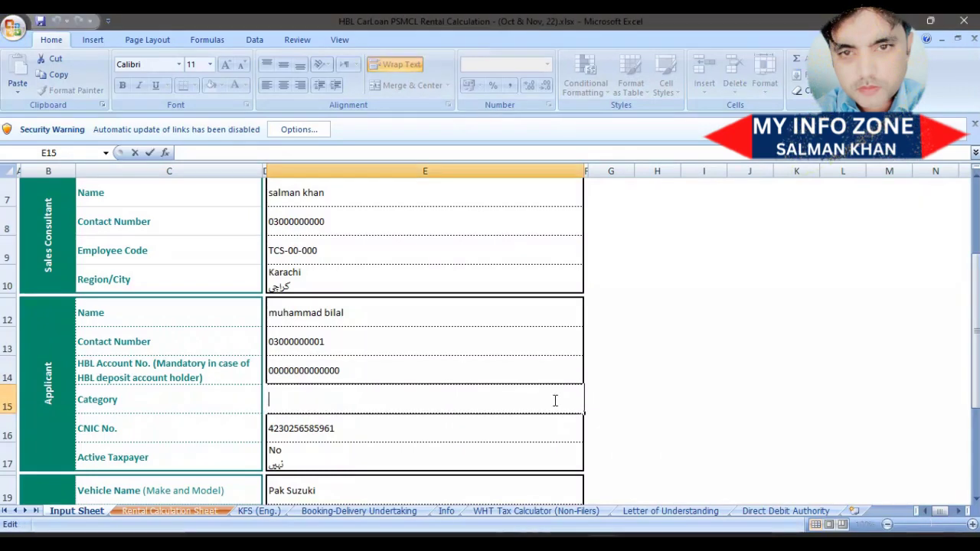
key(ctrl+Return)
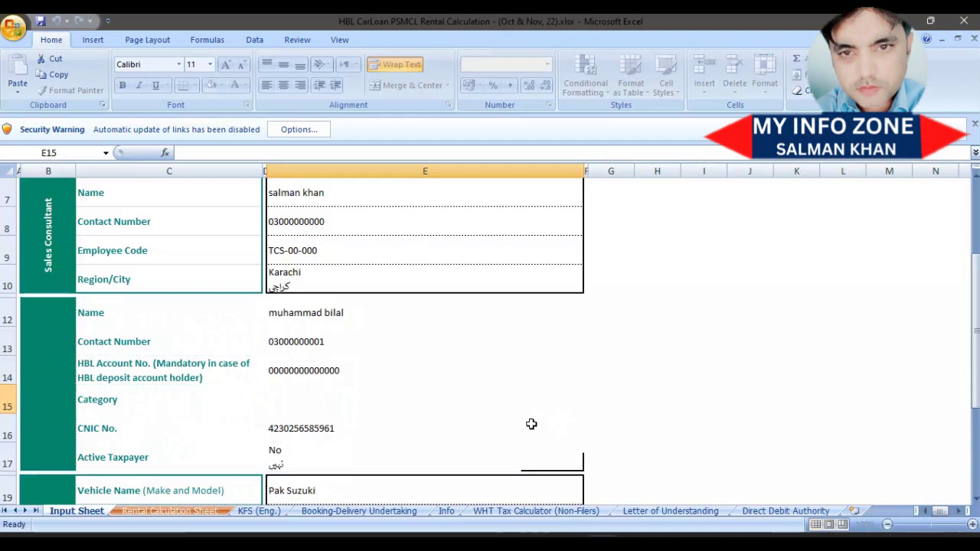
key(ctrl+c)
key(BackSpace)
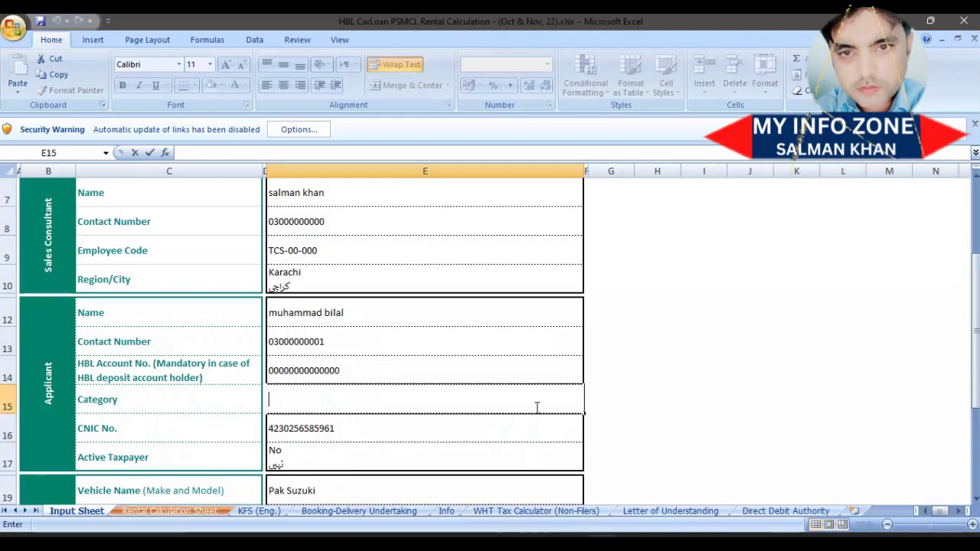
click(524, 447)
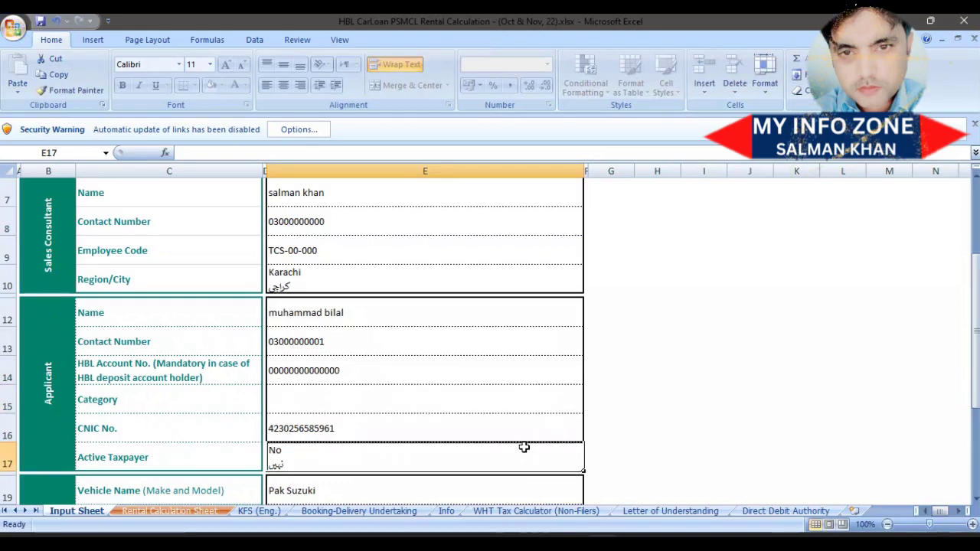
key(Up)
key(Up)
key(ctrl+v)
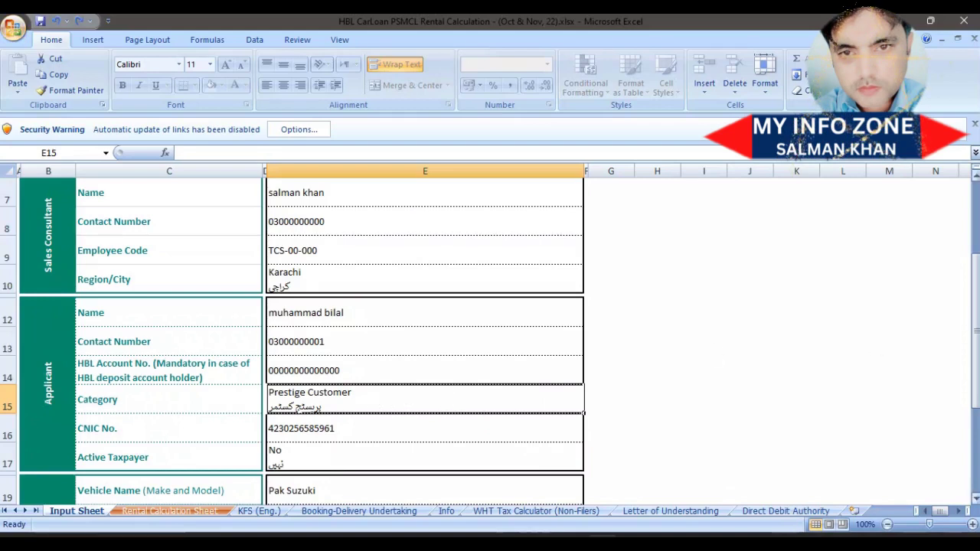
drag(975, 316, 977, 379)
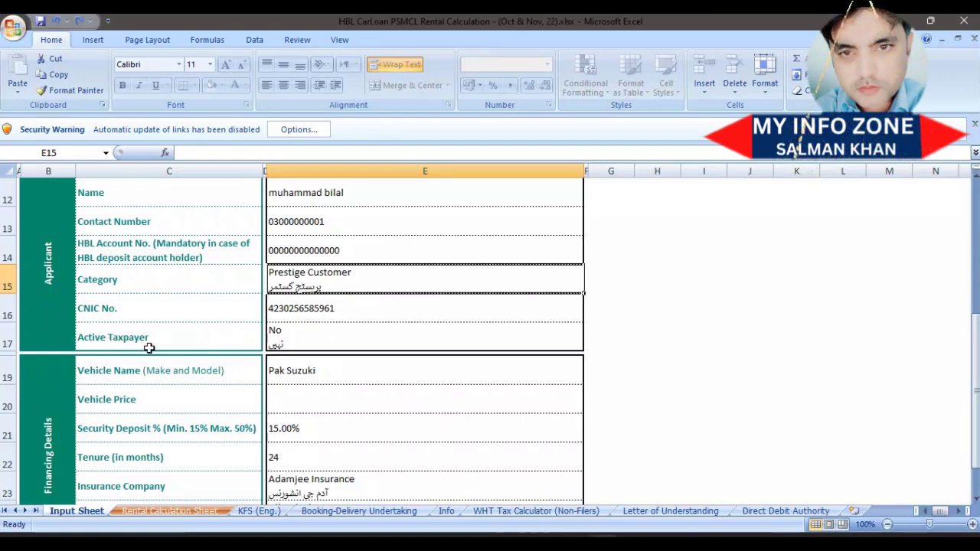
Set the Active Taxpayer answer in E17 to yes.
click(301, 335)
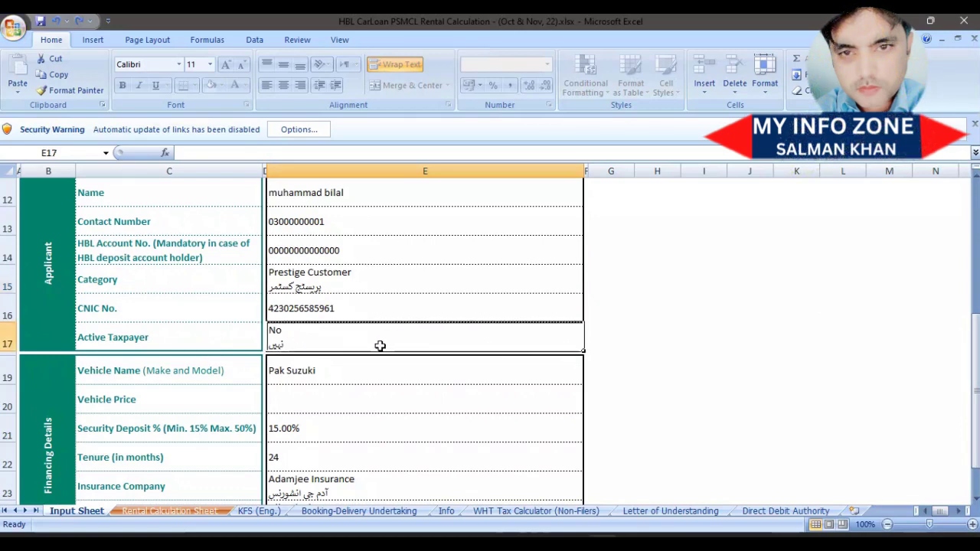
text(yes)
click(343, 373)
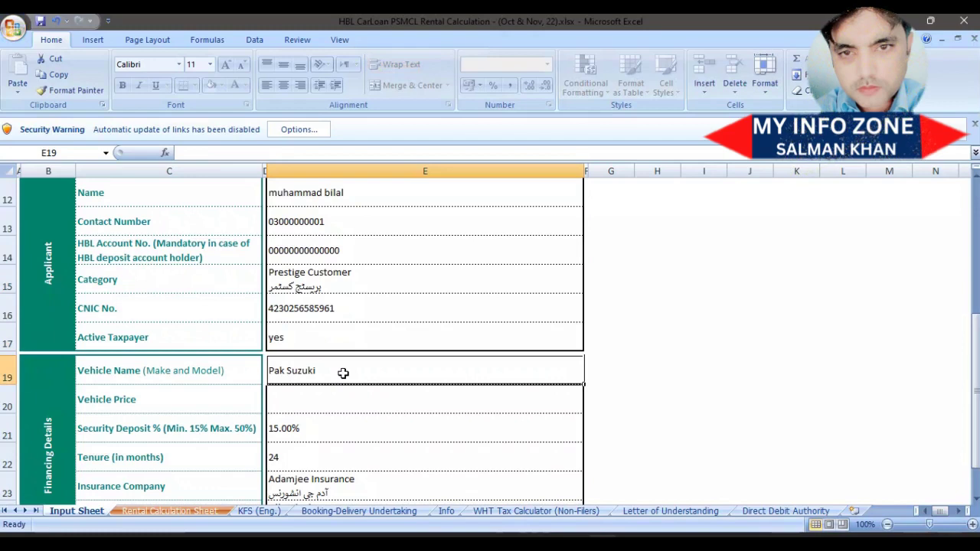
Change the vehicle from Pak Suzuki to alto vxr priced at 1986000.
key(BackSpace)
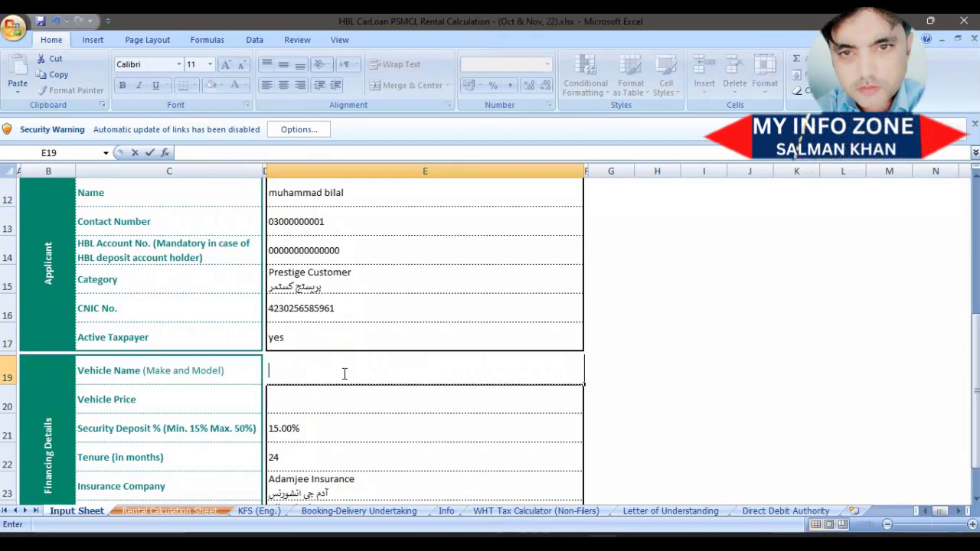
text(alto)
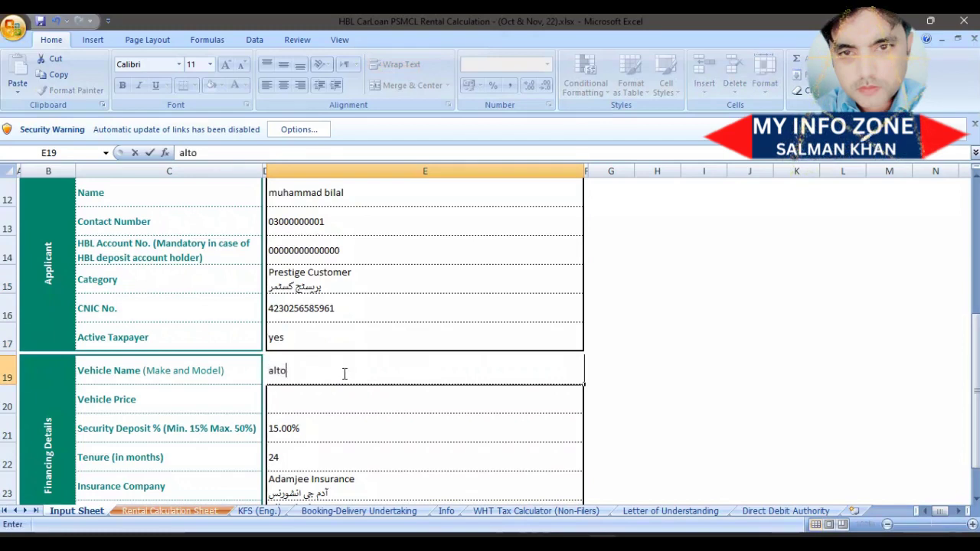
text( vx)
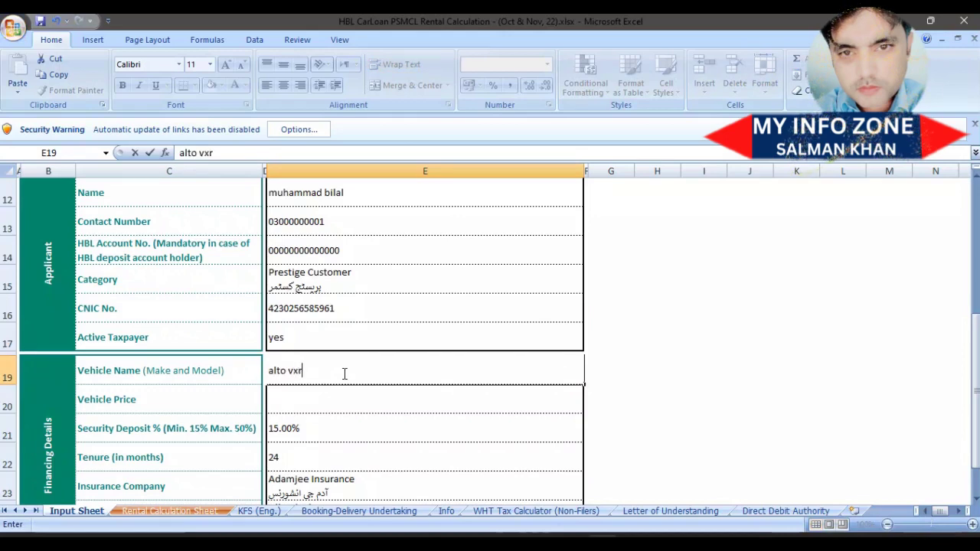
text(r)
click(297, 396)
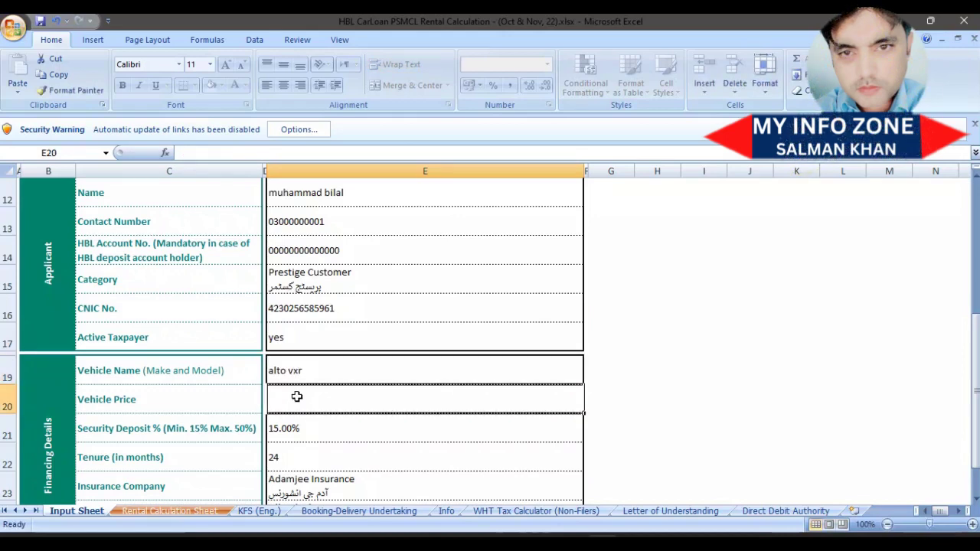
text(198)
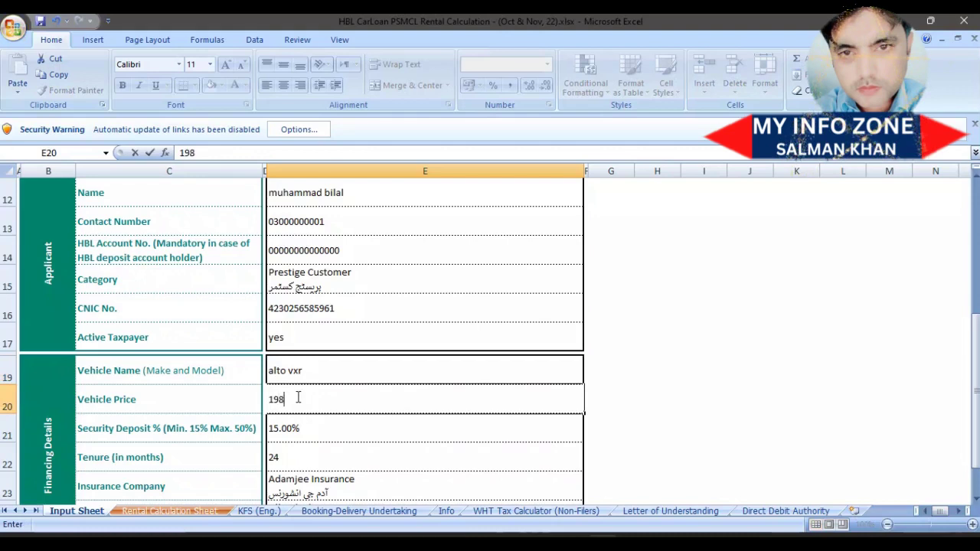
text(6000)
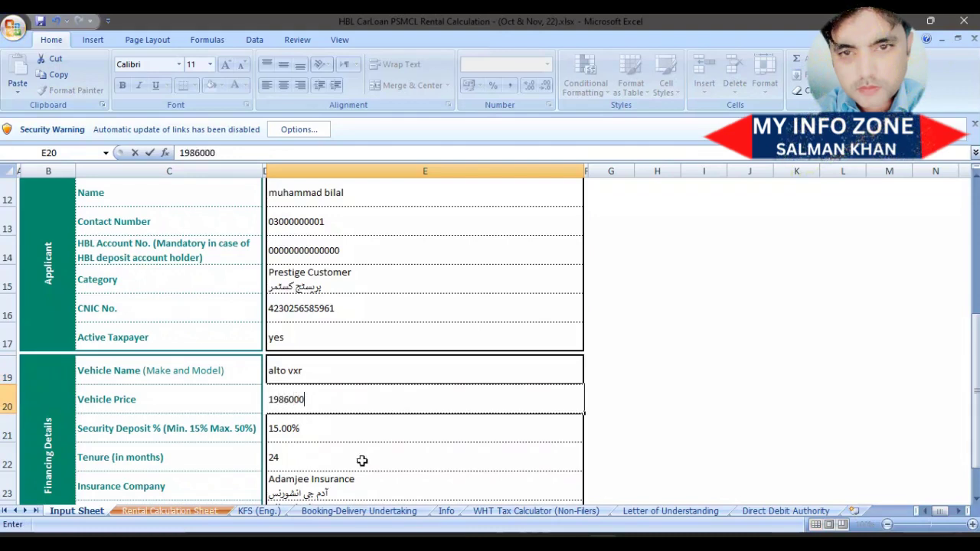
click(353, 439)
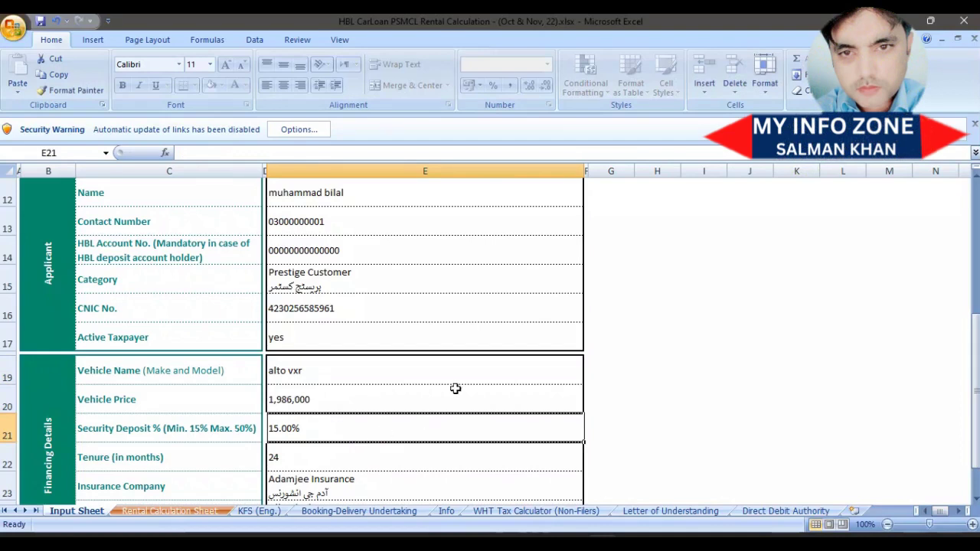
drag(975, 359, 977, 410)
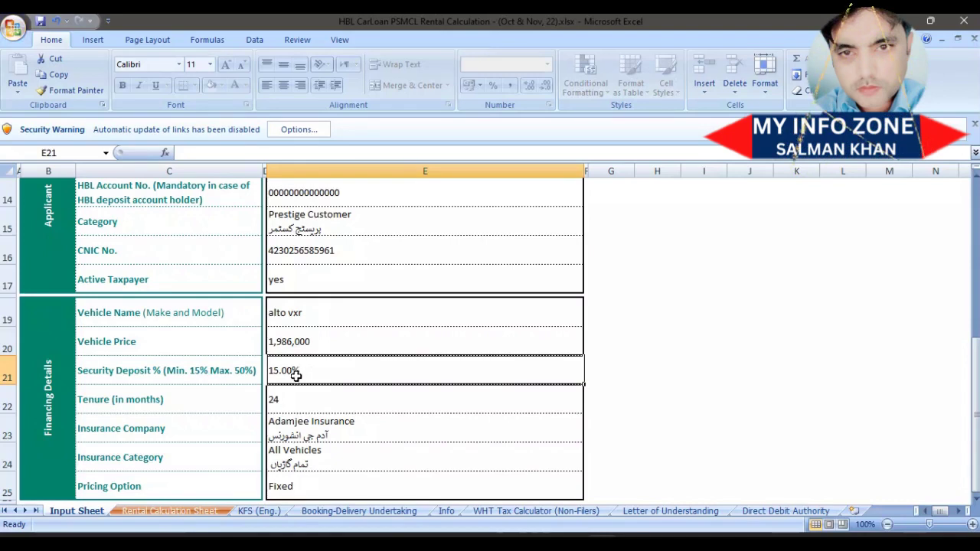
click(286, 397)
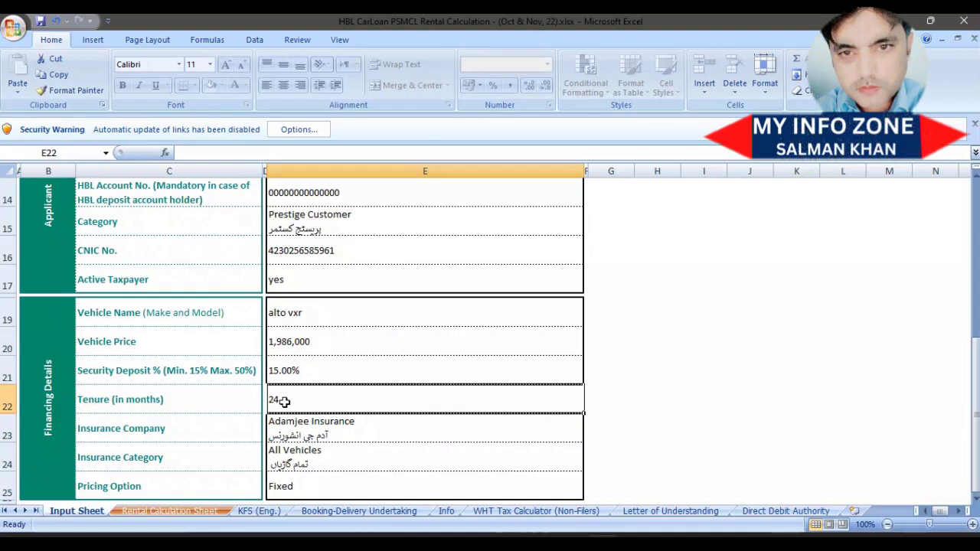
Change the tenure in E22 from 24 to 60 months.
key(BackSpace)
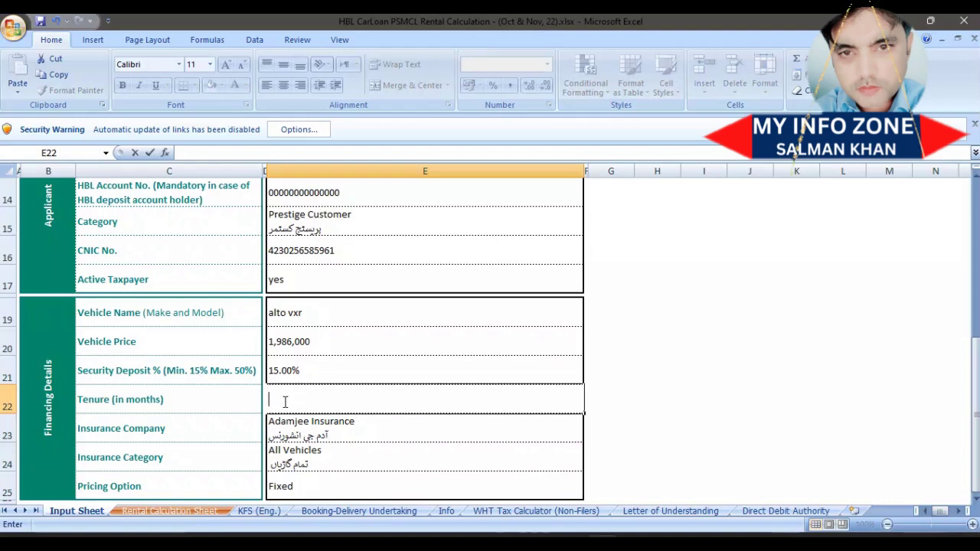
text(60)
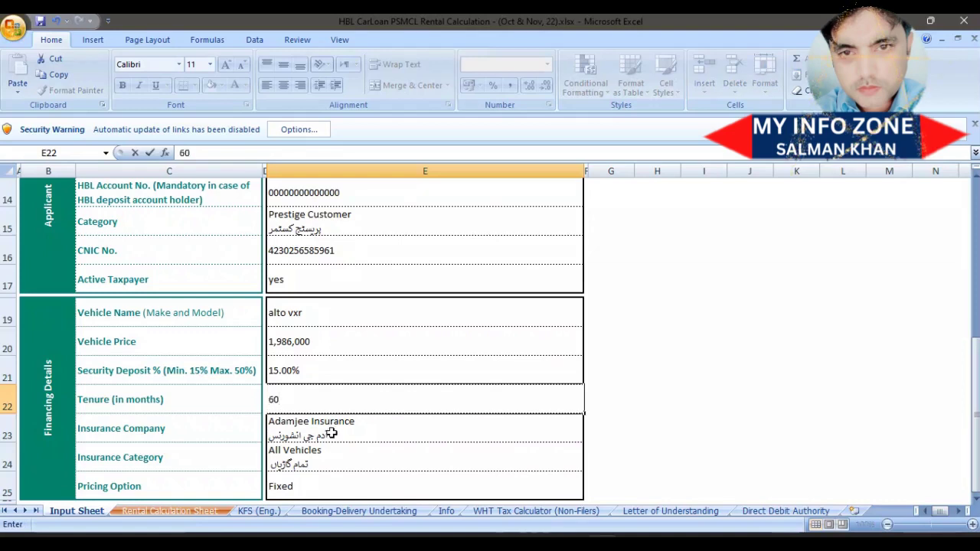
key(Return)
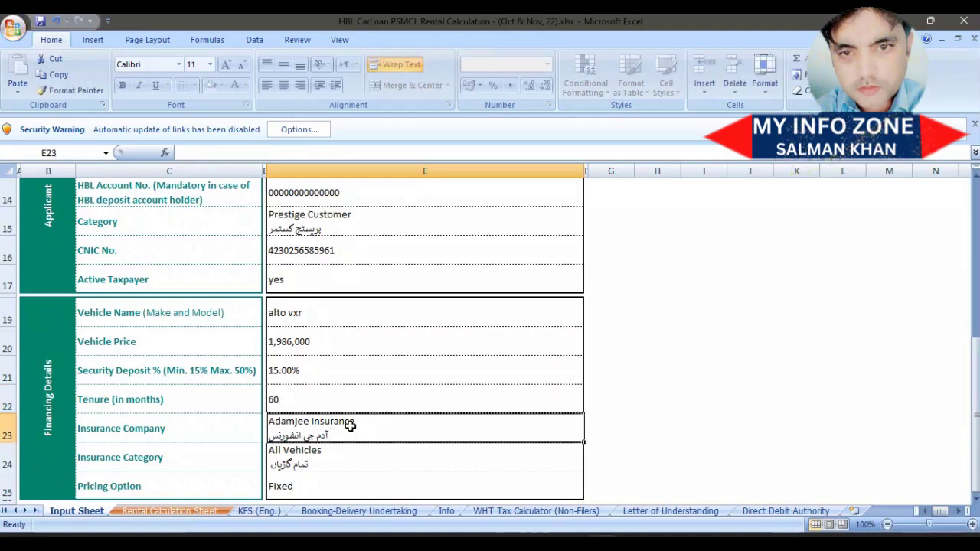
click(354, 458)
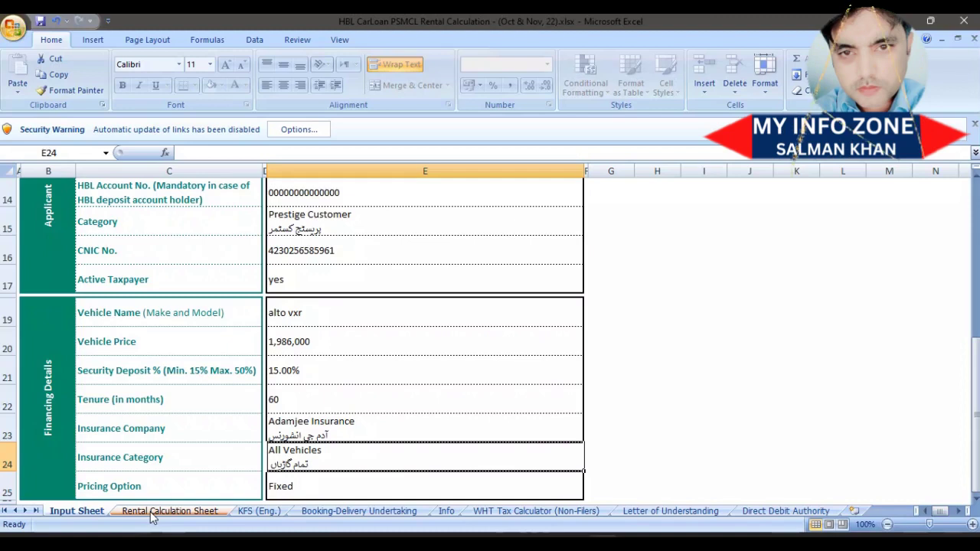
View the Rental Calculation Sheet results: financed 1,688,100, upfront 337,421, markup 16.99%.
click(169, 511)
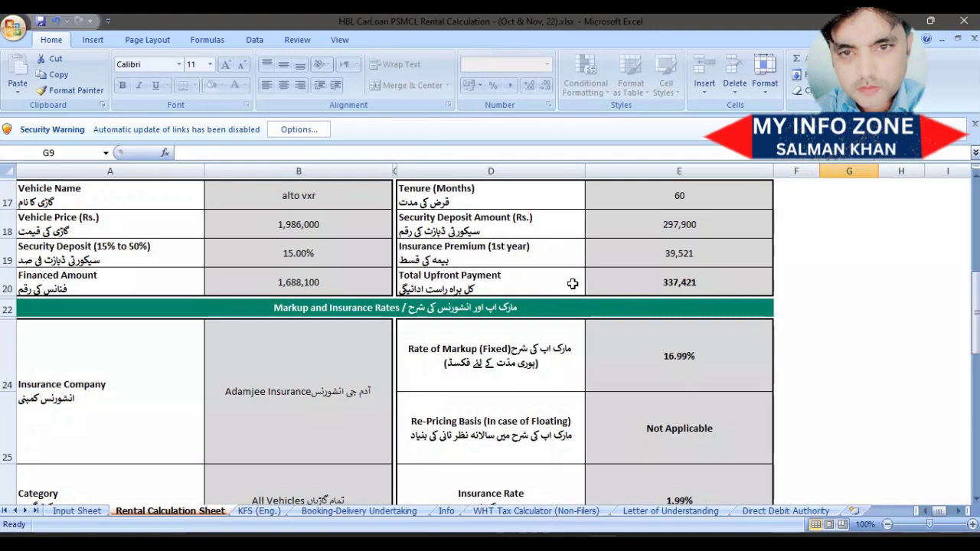
drag(978, 311, 977, 334)
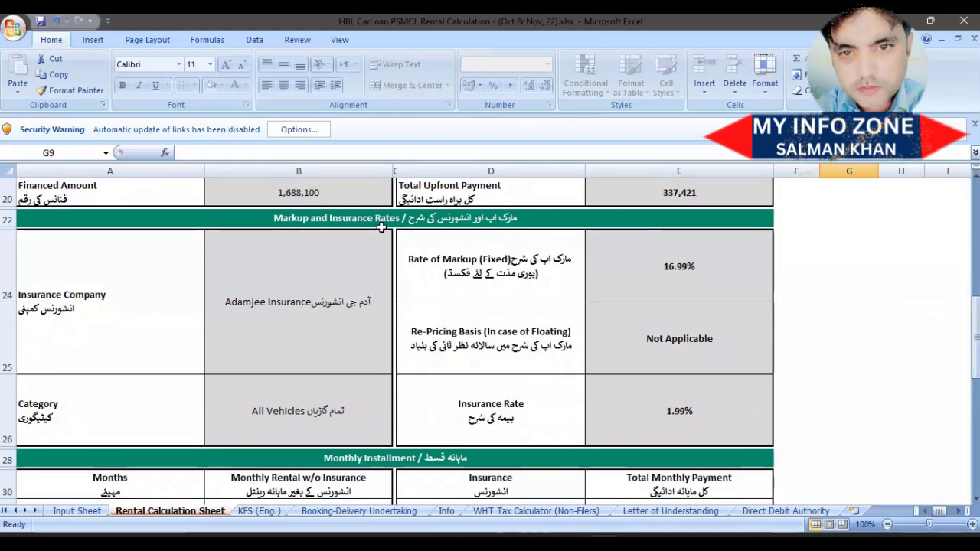